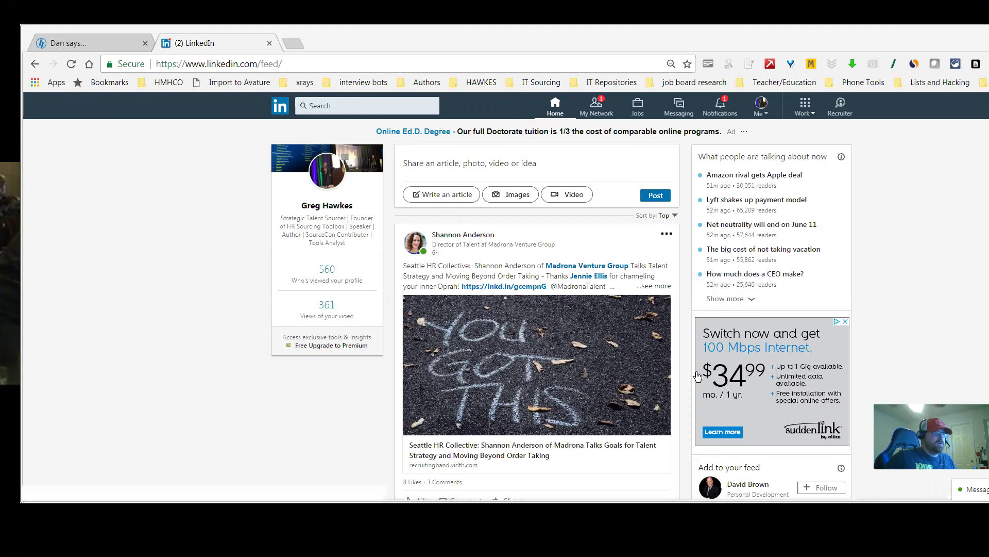
# Search LinkedIn people by the recruiter's first name and scroll through her profile
pyautogui.click(332, 105)
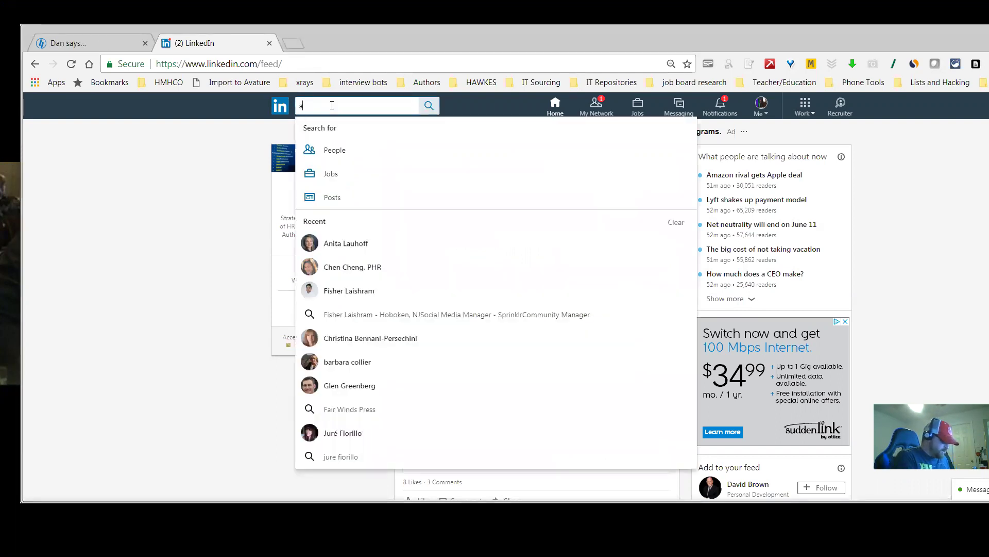
pyautogui.write('anita')
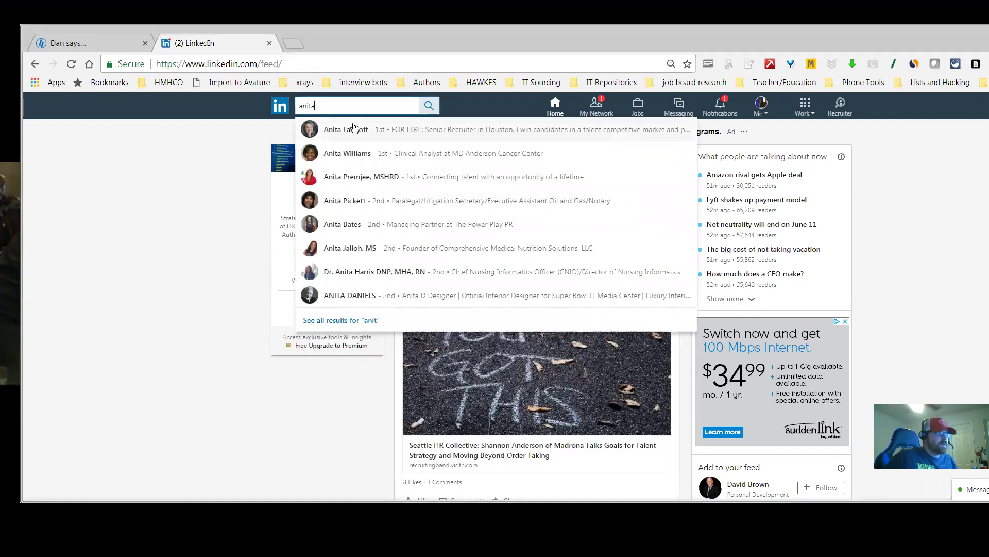
pyautogui.click(338, 128)
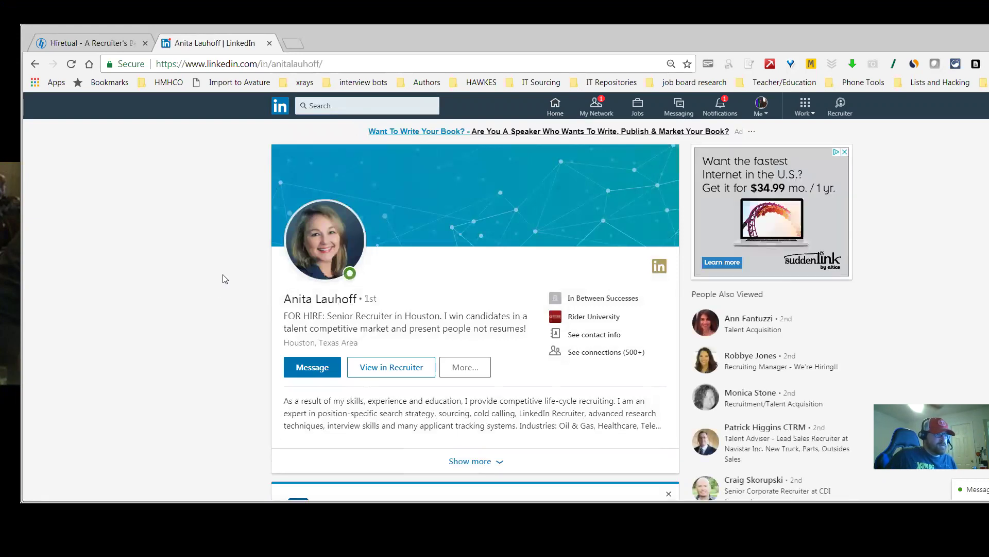
pyautogui.scroll(-3, 225, 276)
pyautogui.scroll(-12, 228, 274)
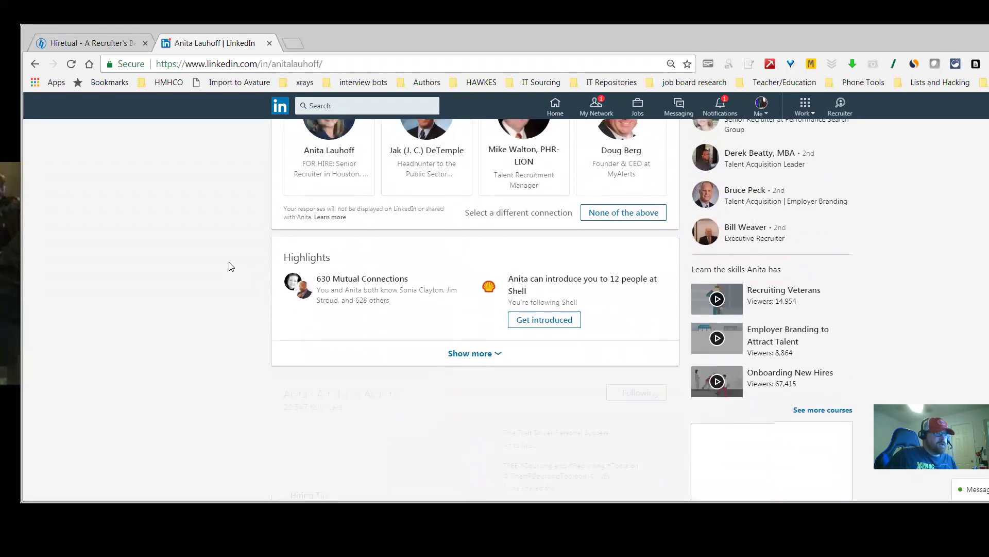
pyautogui.scroll(-10, 231, 265)
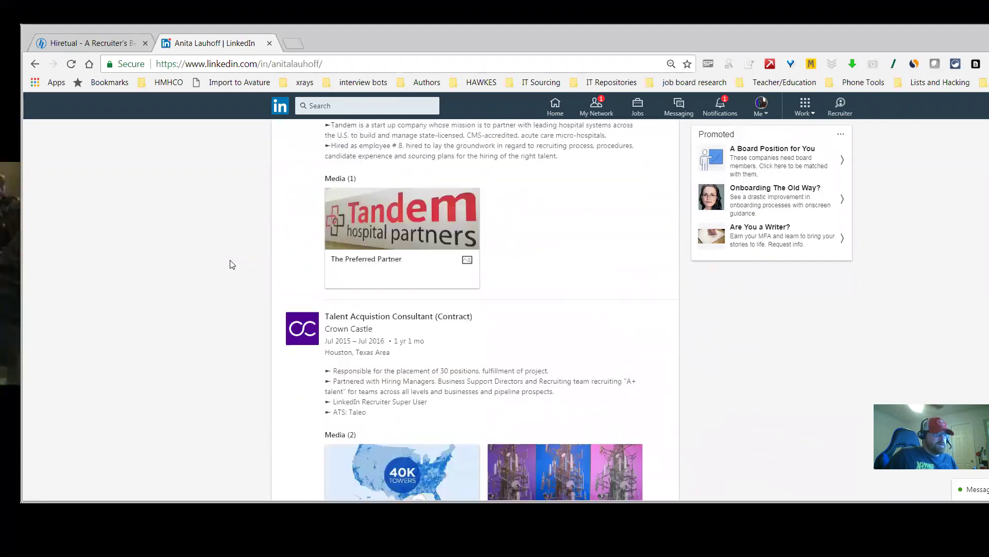
pyautogui.scroll(-4, 234, 264)
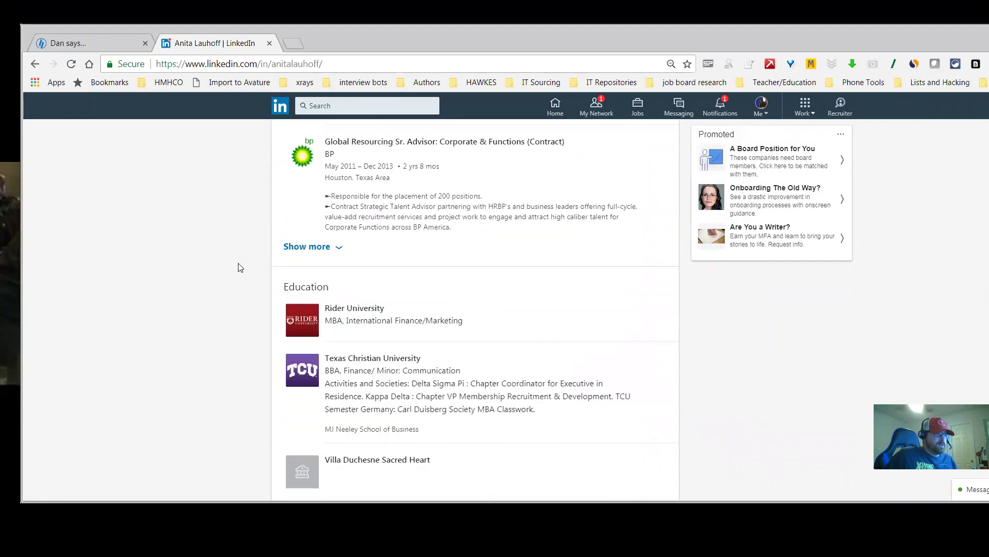
pyautogui.scroll(10, 239, 264)
pyautogui.scroll(15, 238, 264)
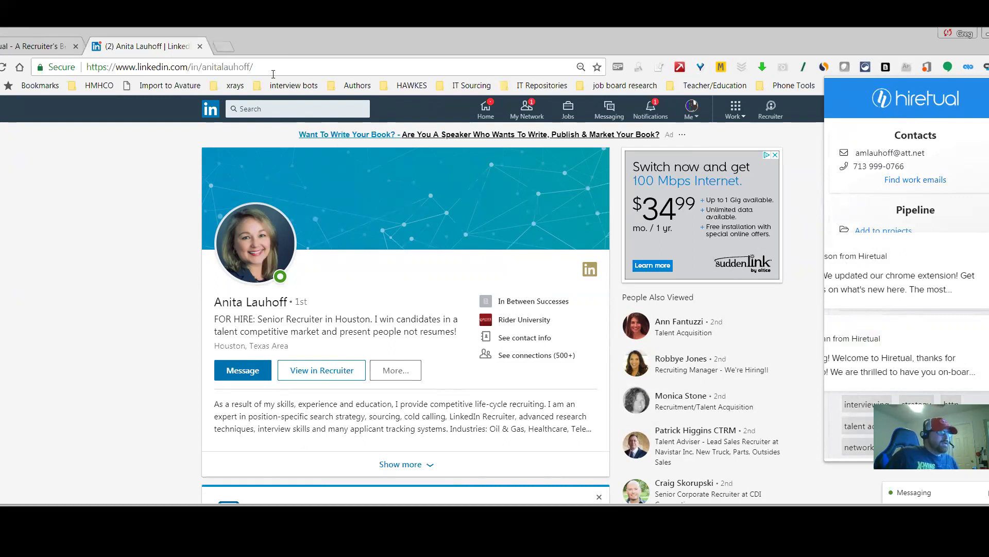
# Search LinkedIn for the coaching sales manager by part of her surname and open her profile
pyautogui.click(270, 107)
pyautogui.write('sc')
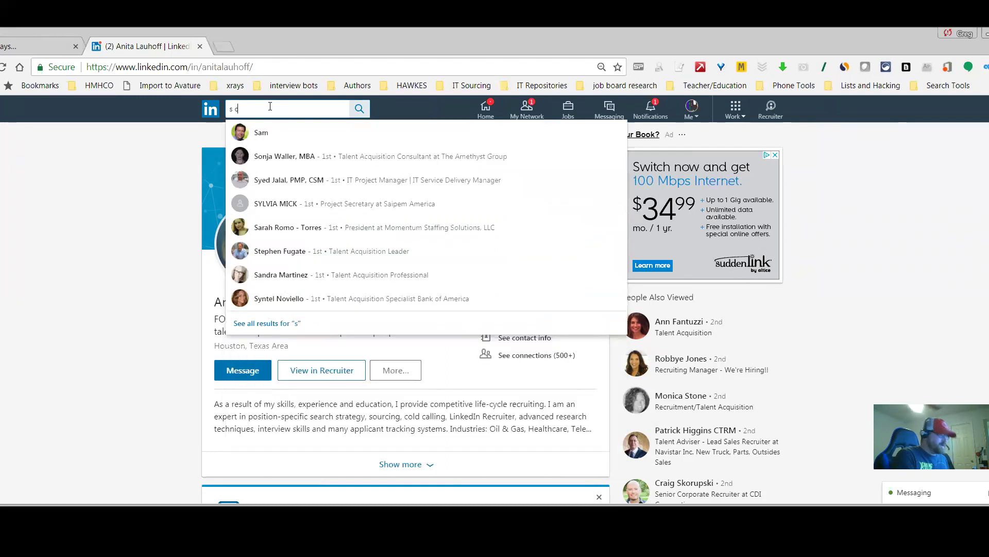
pyautogui.write('l')
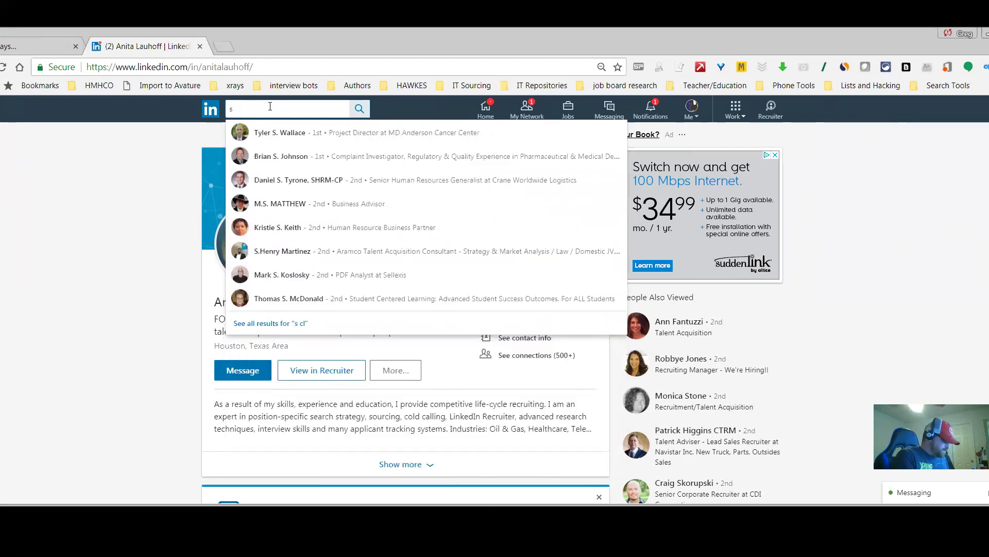
pyautogui.write('cala')
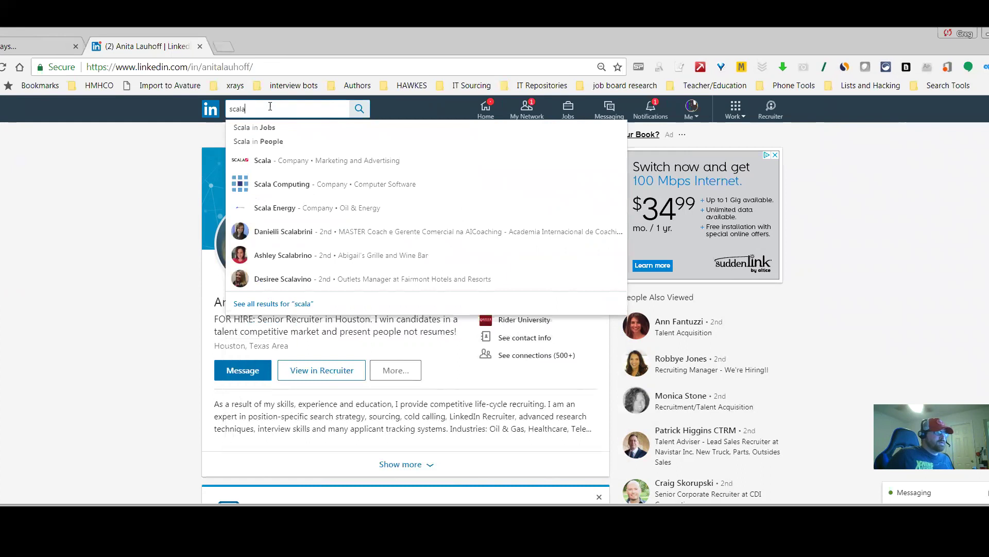
pyautogui.click(291, 231)
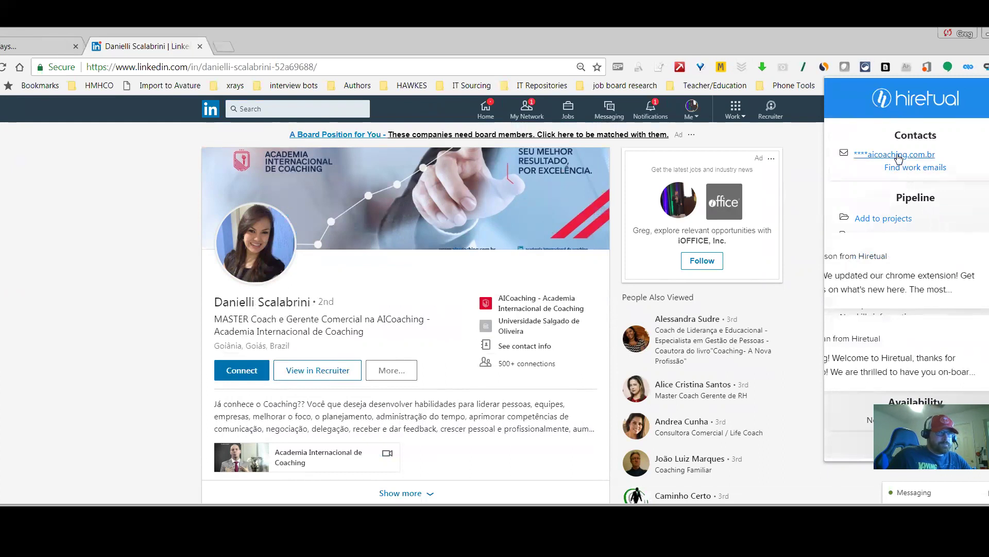
# Unmask the hidden e-mail in Hiretual's Contacts panel to show both full work addresses
pyautogui.click(866, 158)
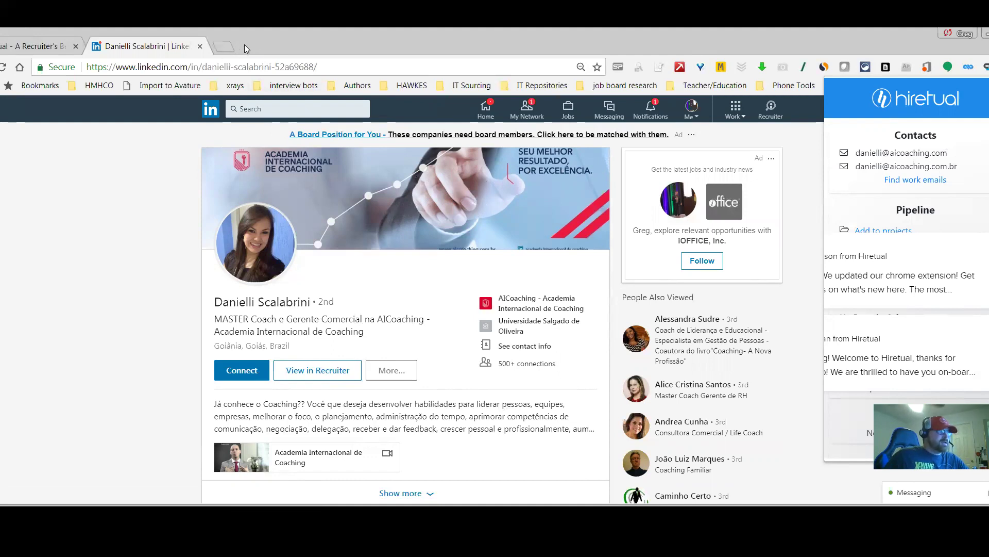
# Tour Boolean Builder, Cross Reference, Github Search, Facebook Search and AI Sourcing, finishing on Boolean Builder
pyautogui.click(44, 46)
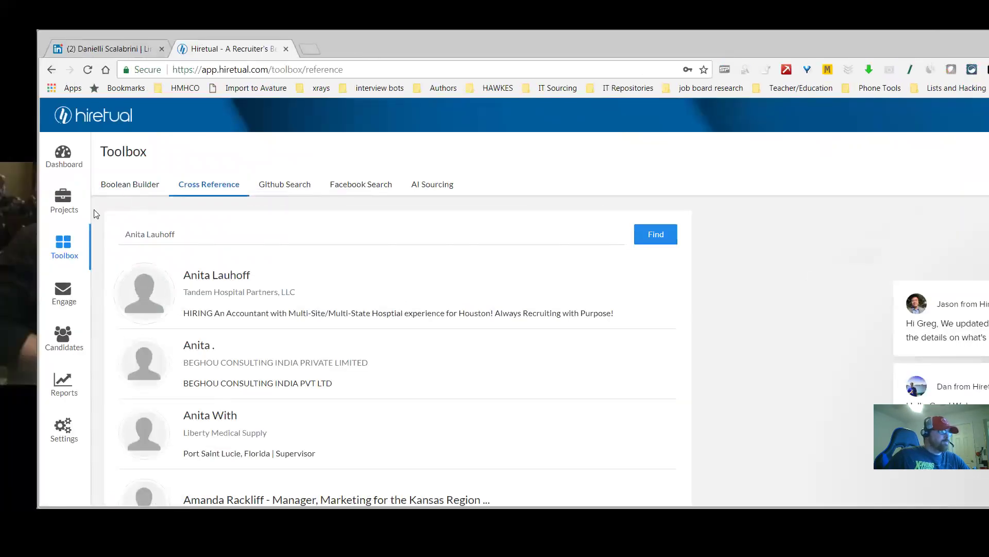
pyautogui.click(130, 188)
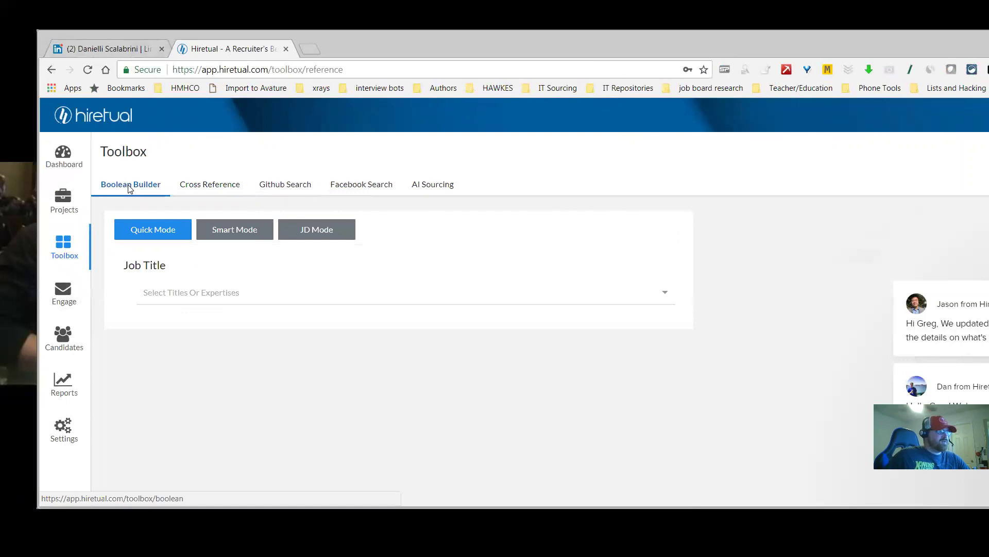
pyautogui.click(216, 184)
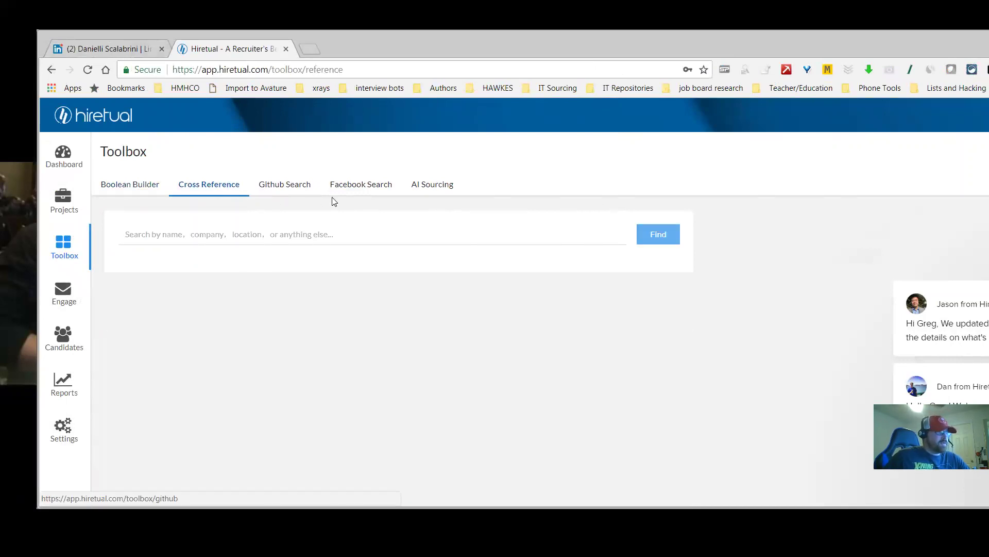
pyautogui.click(281, 191)
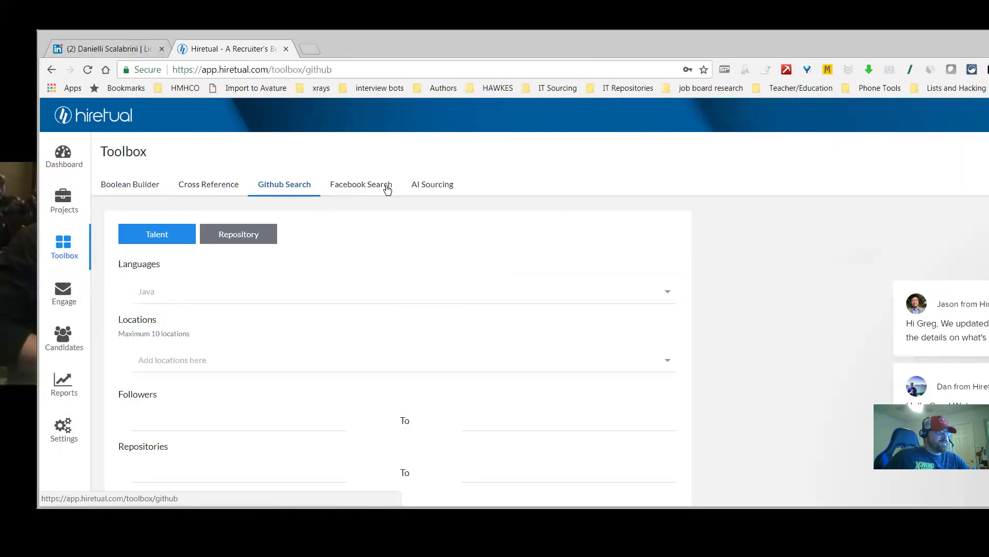
pyautogui.click(361, 187)
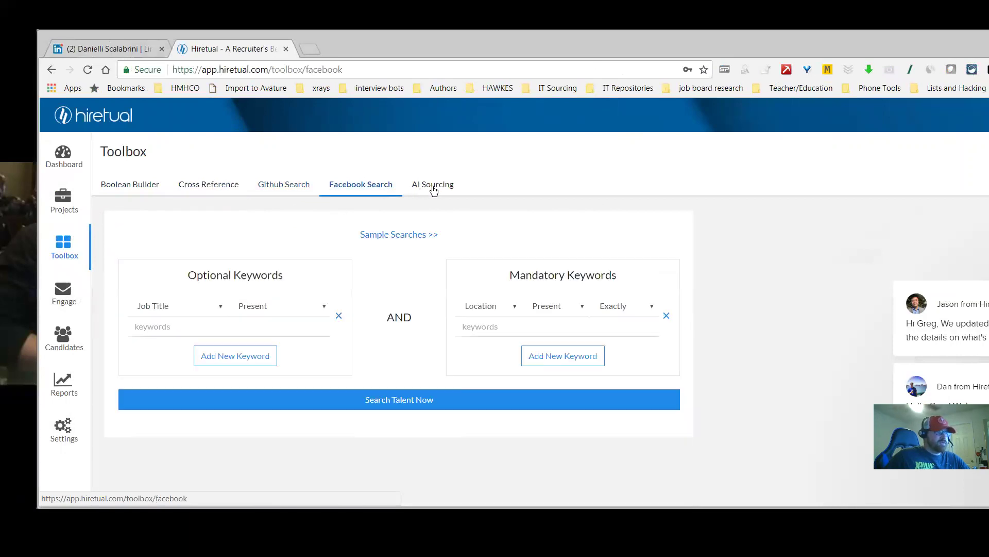
pyautogui.click(432, 187)
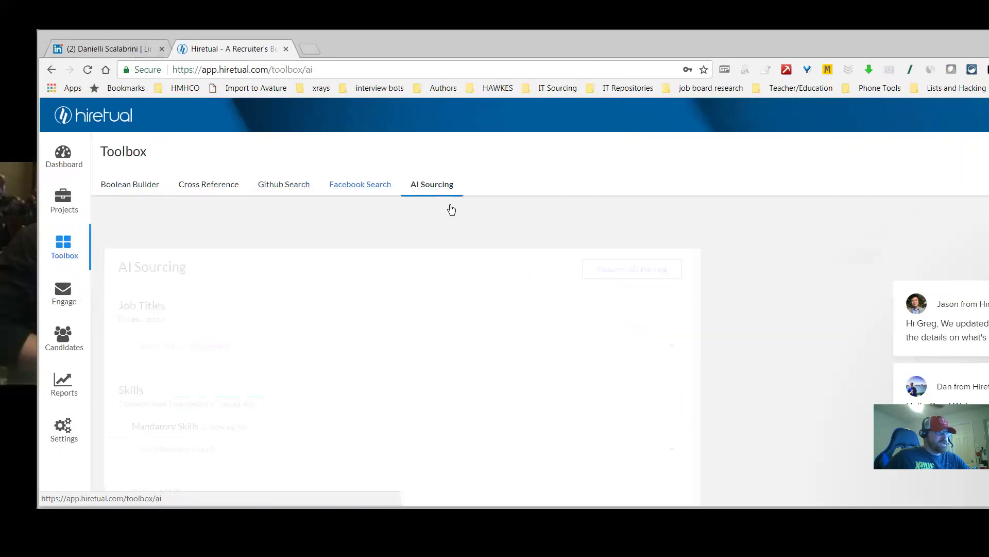
pyautogui.click(191, 185)
pyautogui.click(128, 185)
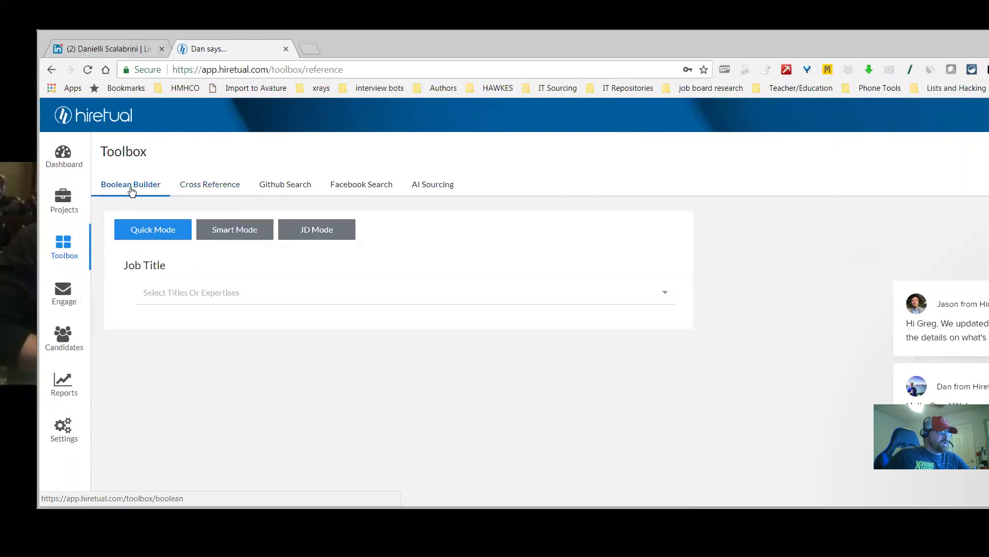
# Cross Reference the recruiter's full name and open her top result's contact details
pyautogui.click(211, 191)
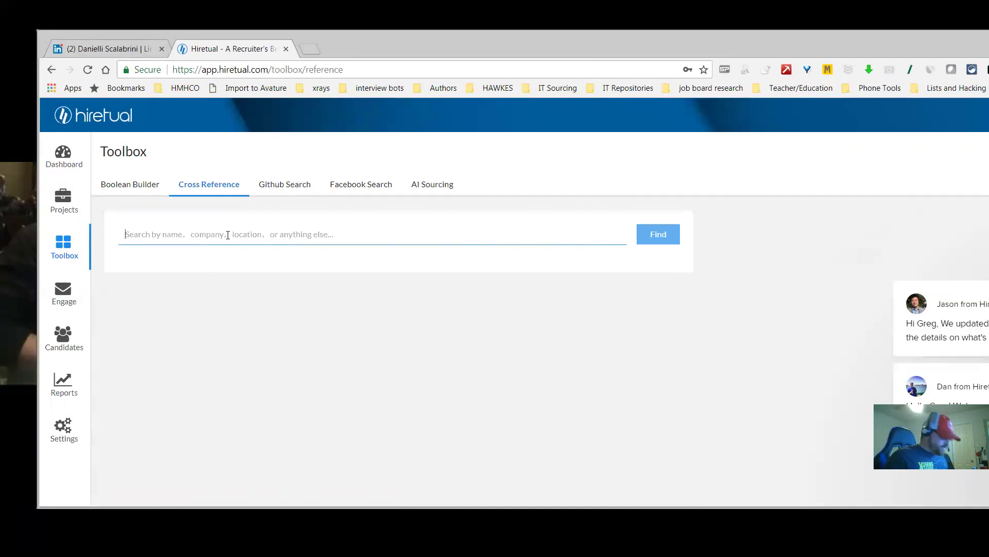
pyautogui.write('anic')
pyautogui.press('BackSpace')
pyautogui.press('BackSpace')
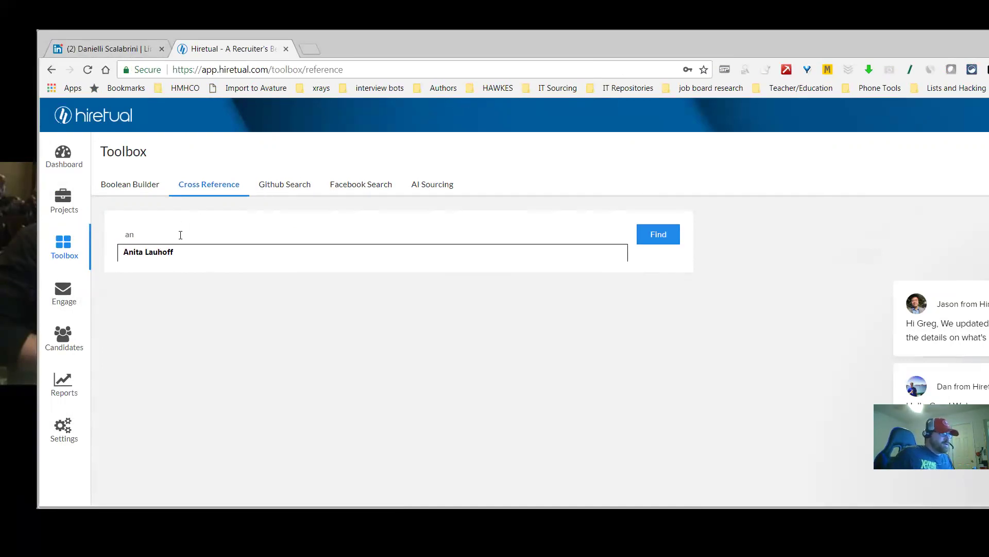
pyautogui.click(180, 251)
pyautogui.click(658, 237)
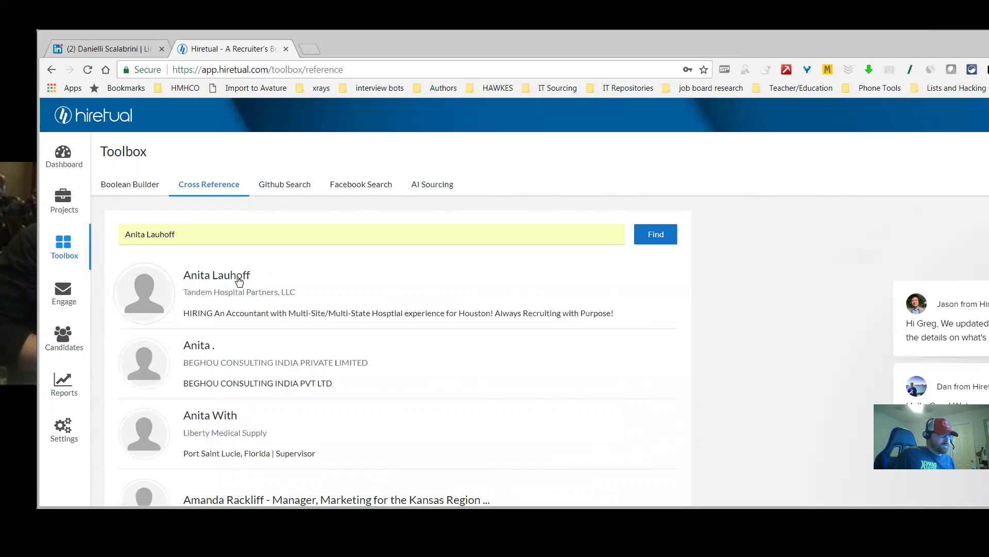
pyautogui.click(239, 278)
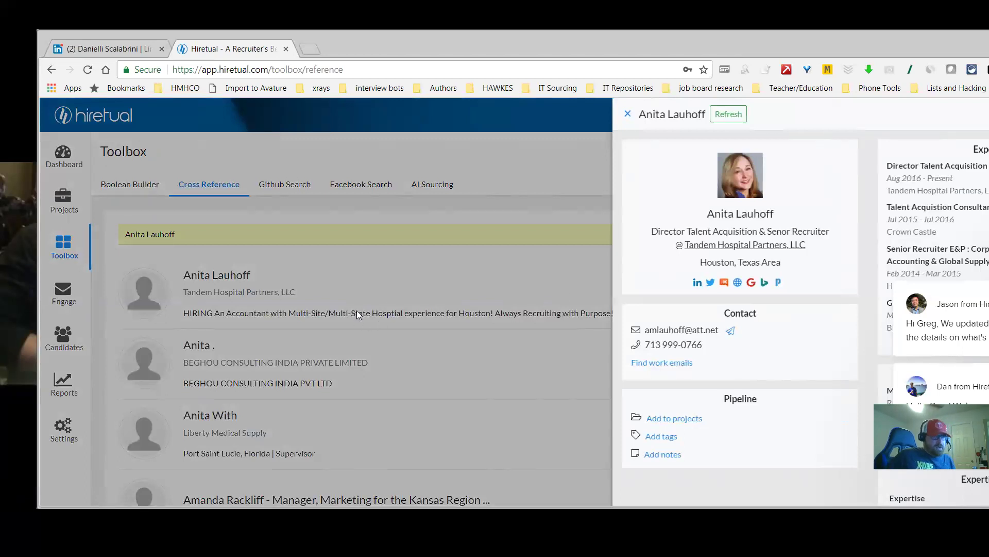
# Replace the name with 'NICET' in Cross Reference, search, and scroll through the certified professionals
pyautogui.click(239, 225)
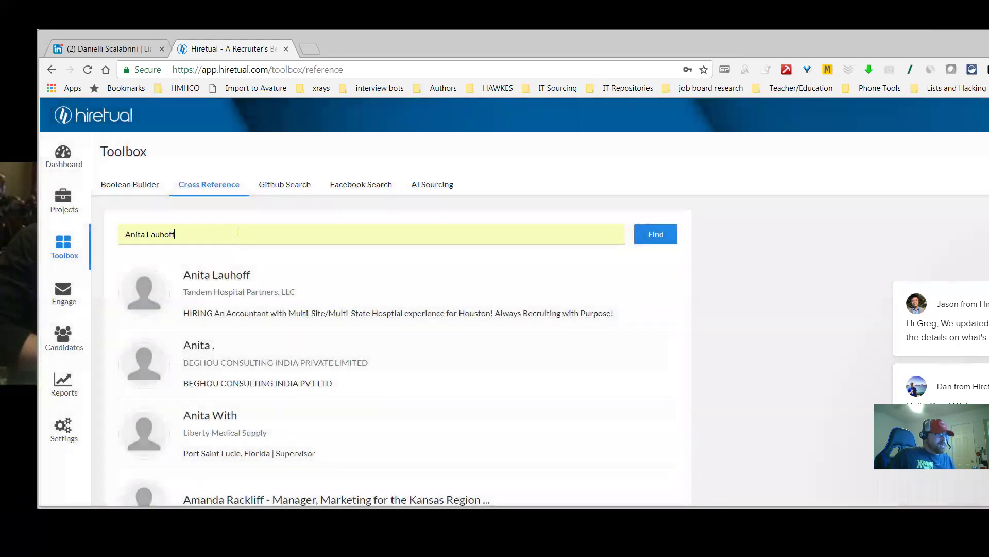
pyautogui.moveTo(206, 235); pyautogui.dragTo(108, 228)
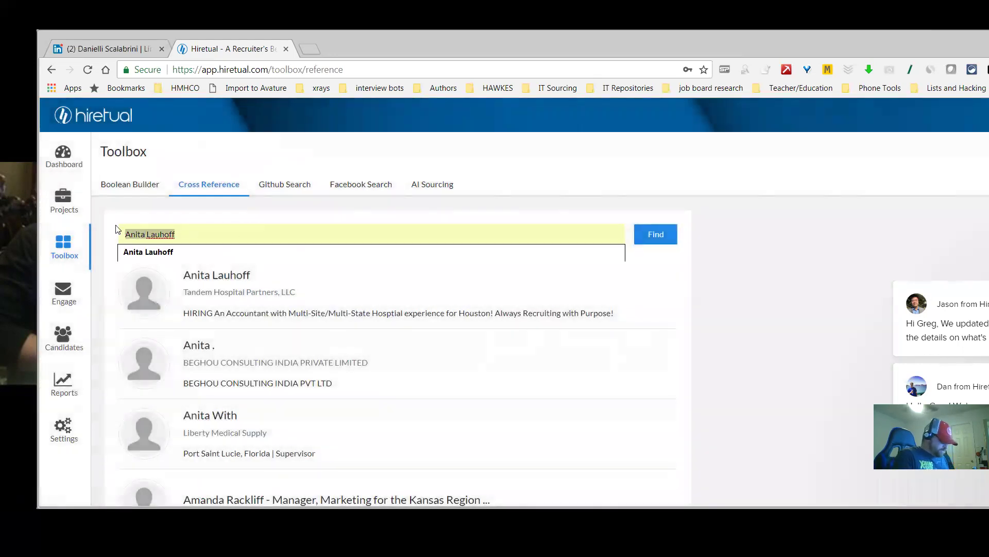
pyautogui.write('NICET')
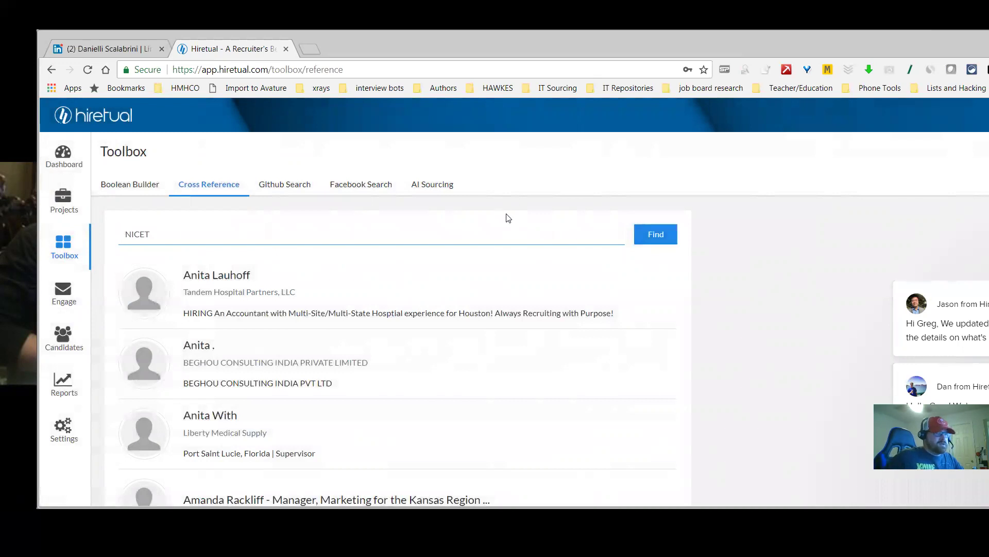
pyautogui.click(642, 235)
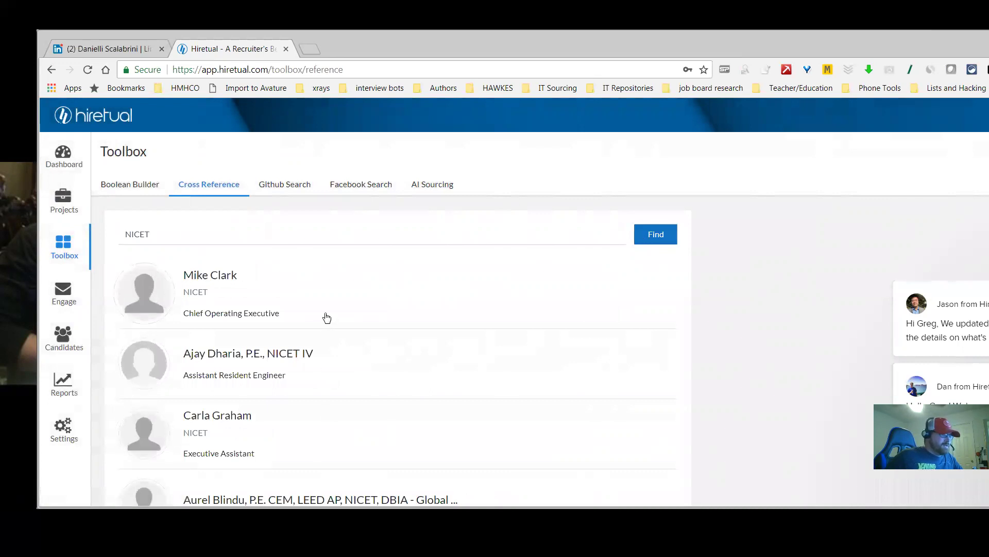
pyautogui.scroll(-2, 316, 294)
pyautogui.scroll(-1, 320, 303)
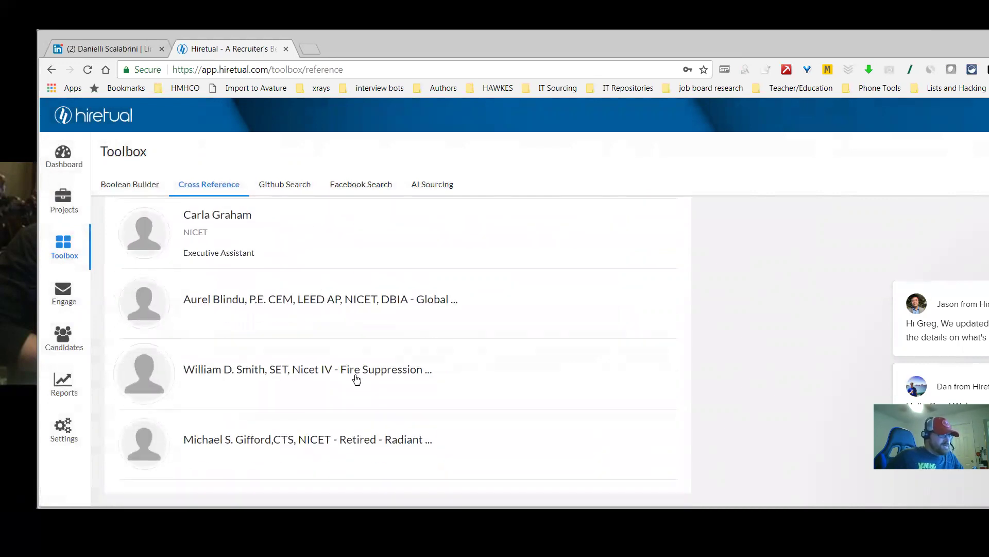
pyautogui.scroll(4, 353, 380)
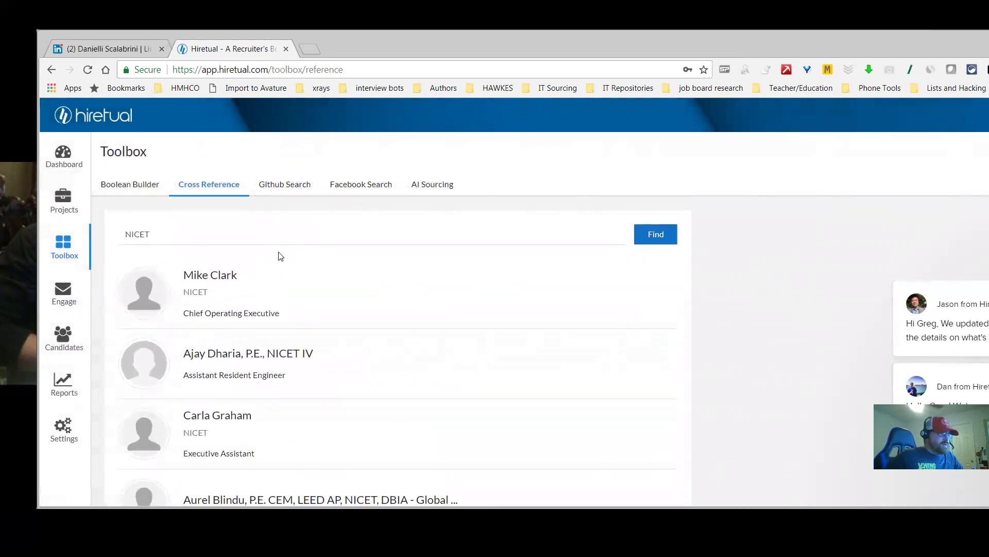